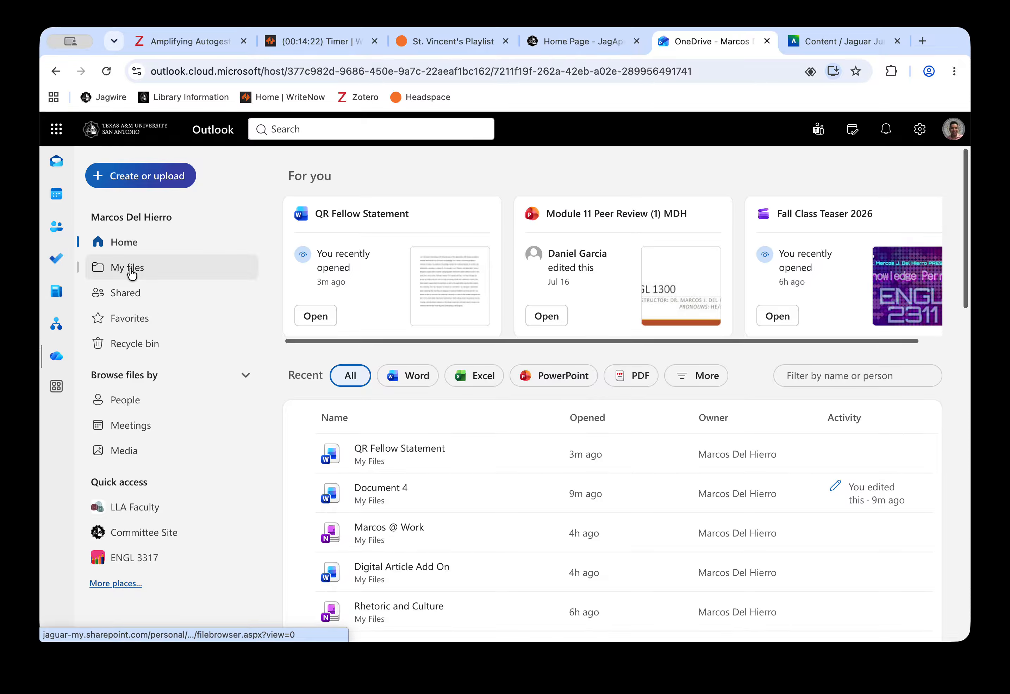
Open the QR Fellow Statement document from the 1 Research folder in My files.
{"action": "left_click", "coordinate": [132, 268]}
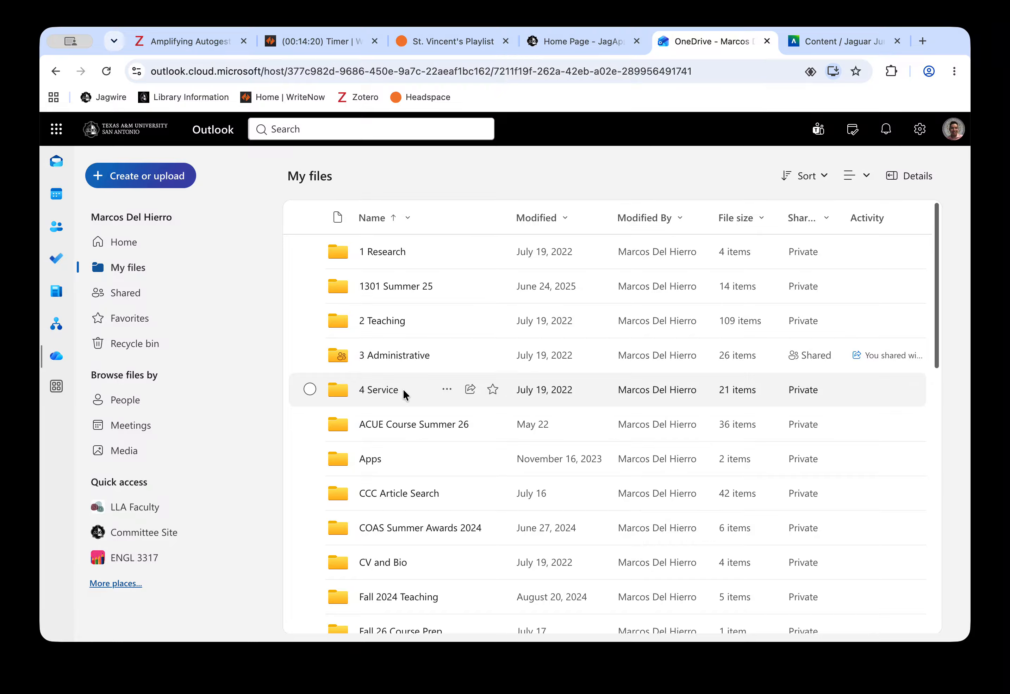
{"action": "left_click", "coordinate": [383, 252]}
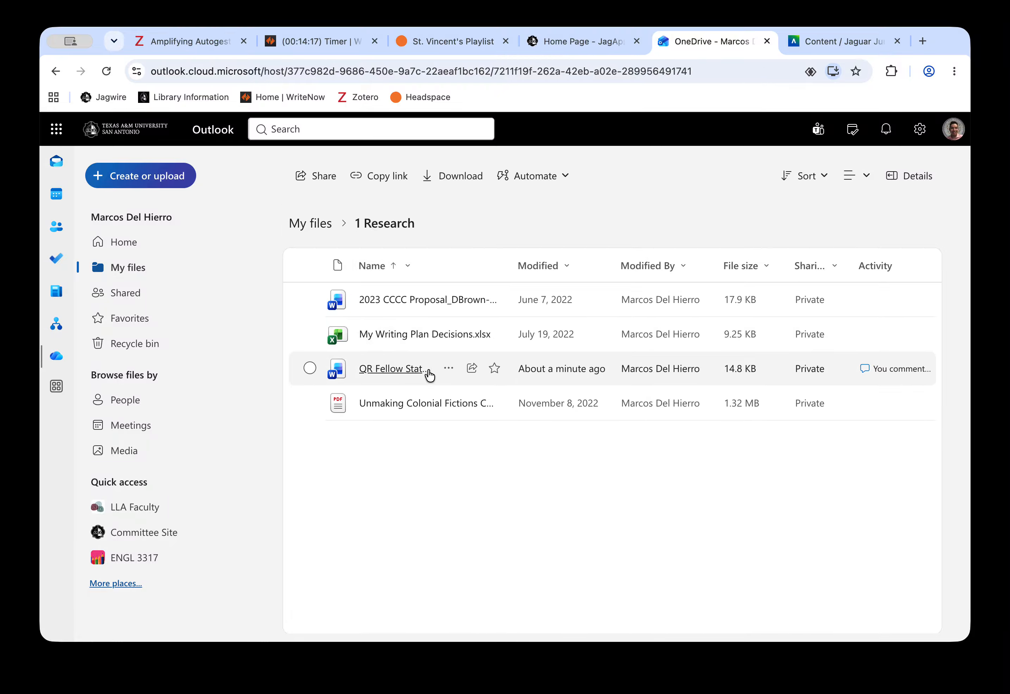
{"action": "left_click", "coordinate": [392, 374]}
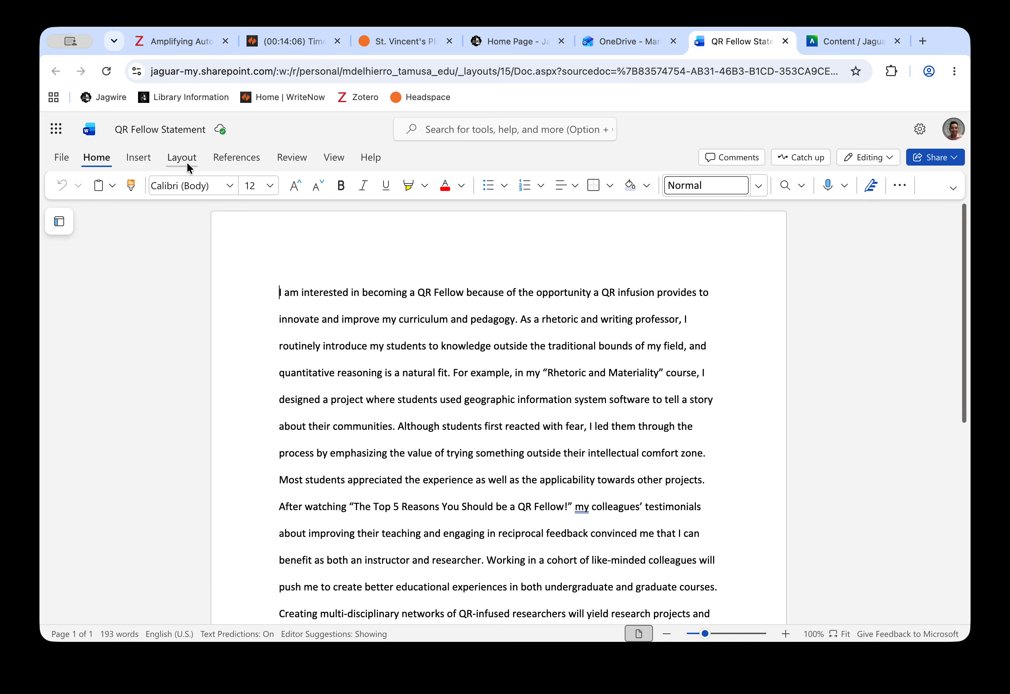
Run the spelling and grammar check on the statement, look through the Editor results, and close them.
{"action": "left_click", "coordinate": [294, 159]}
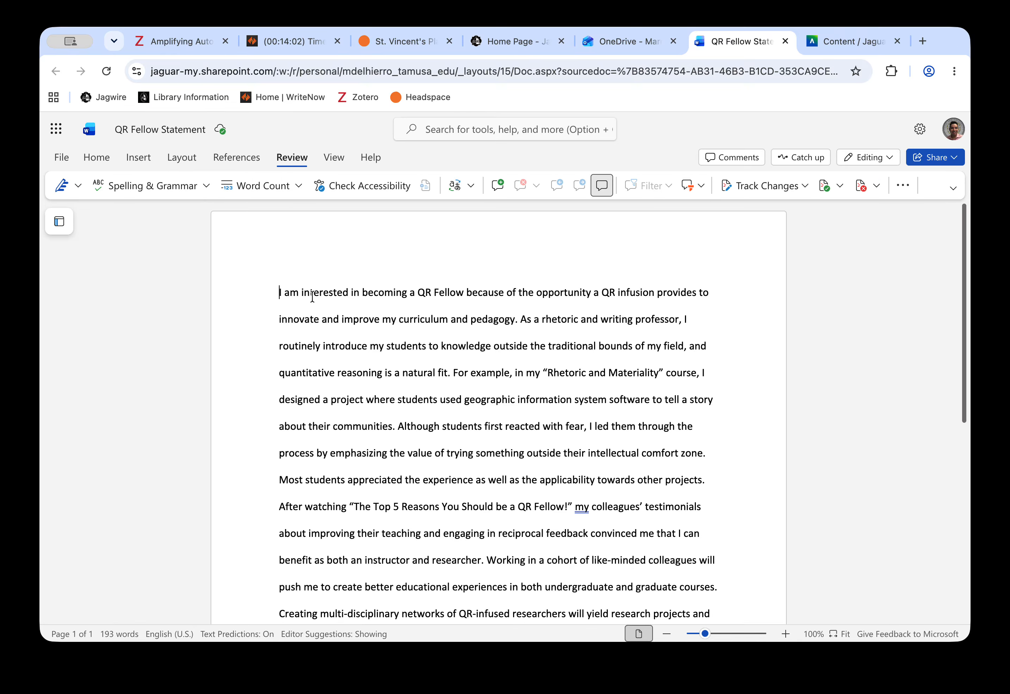
{"action": "left_click", "coordinate": [141, 187]}
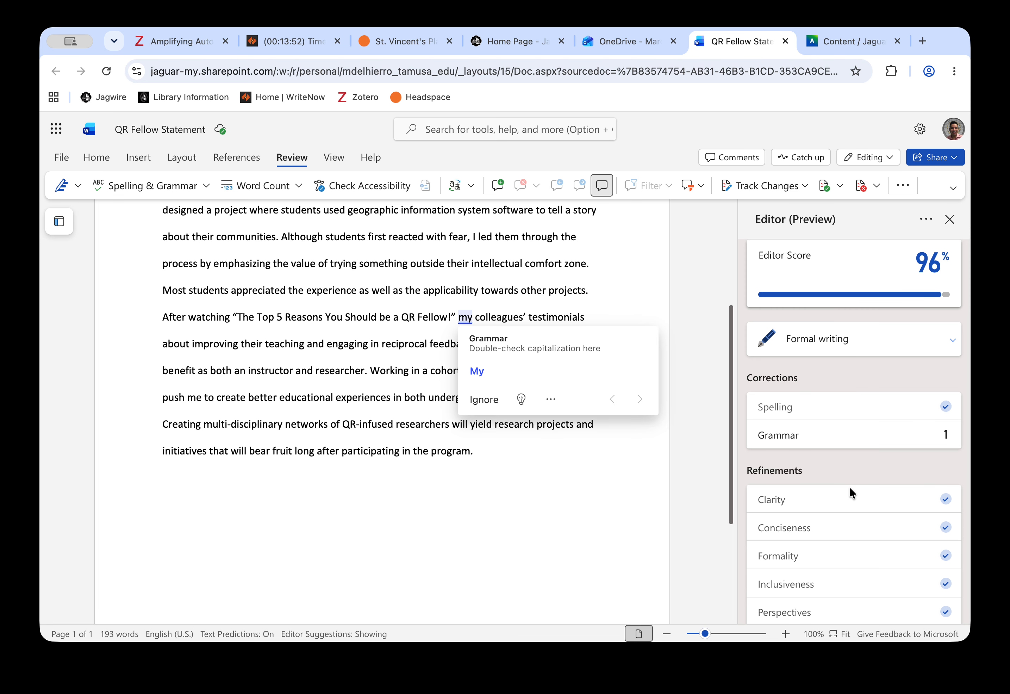
{"action": "scroll", "coordinate": [850, 485], "scroll_direction": "down", "scroll_amount": 10}
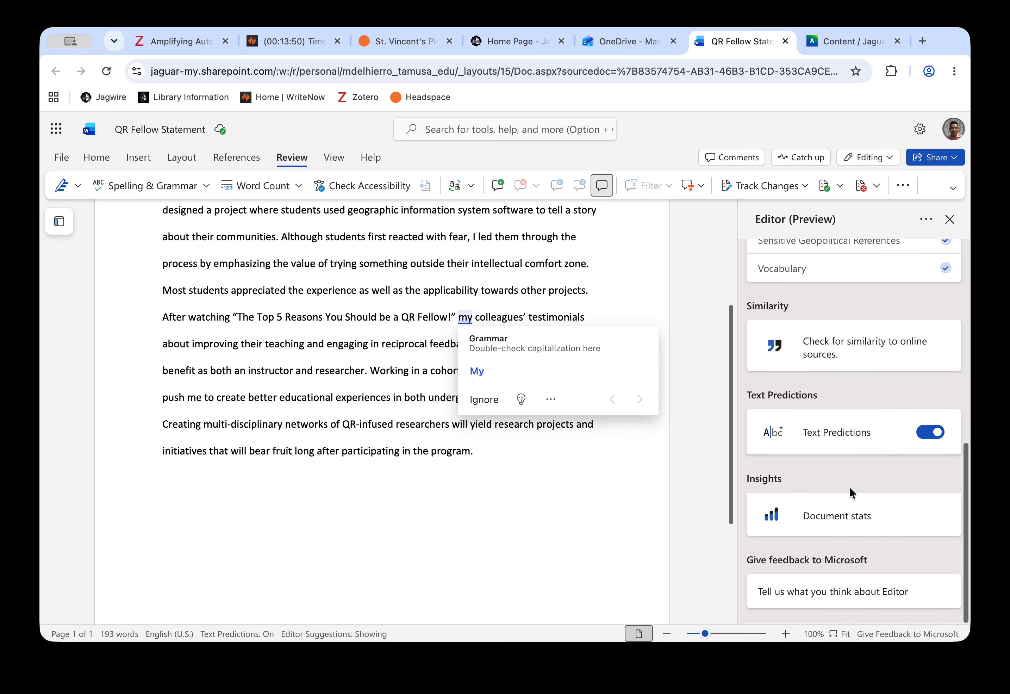
{"action": "scroll", "coordinate": [850, 485], "scroll_direction": "up", "scroll_amount": 10}
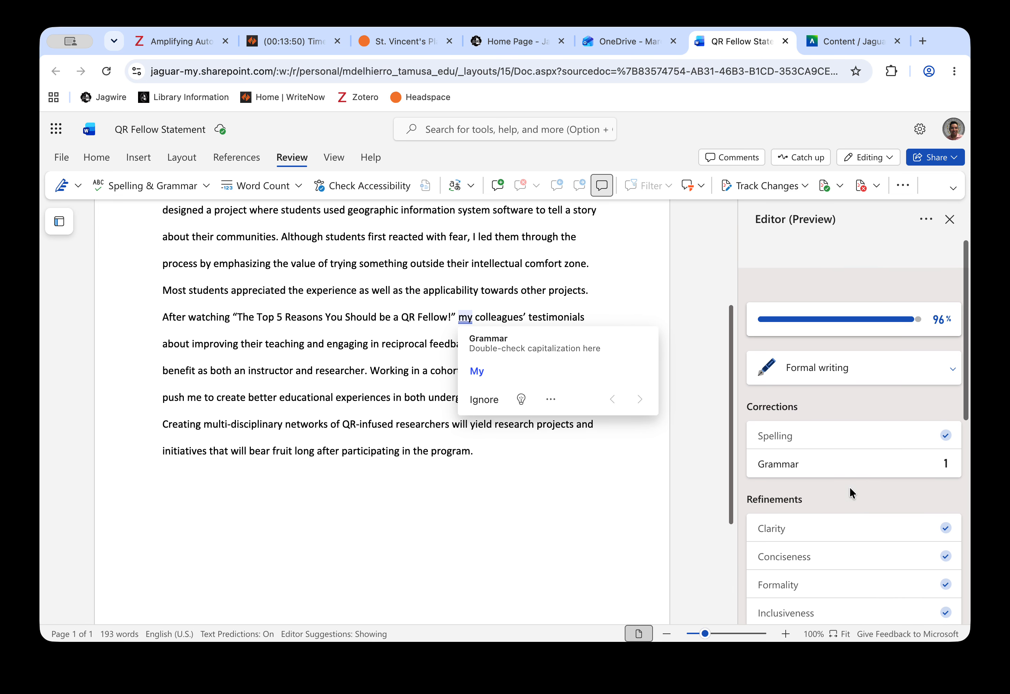
{"action": "left_click", "coordinate": [948, 222]}
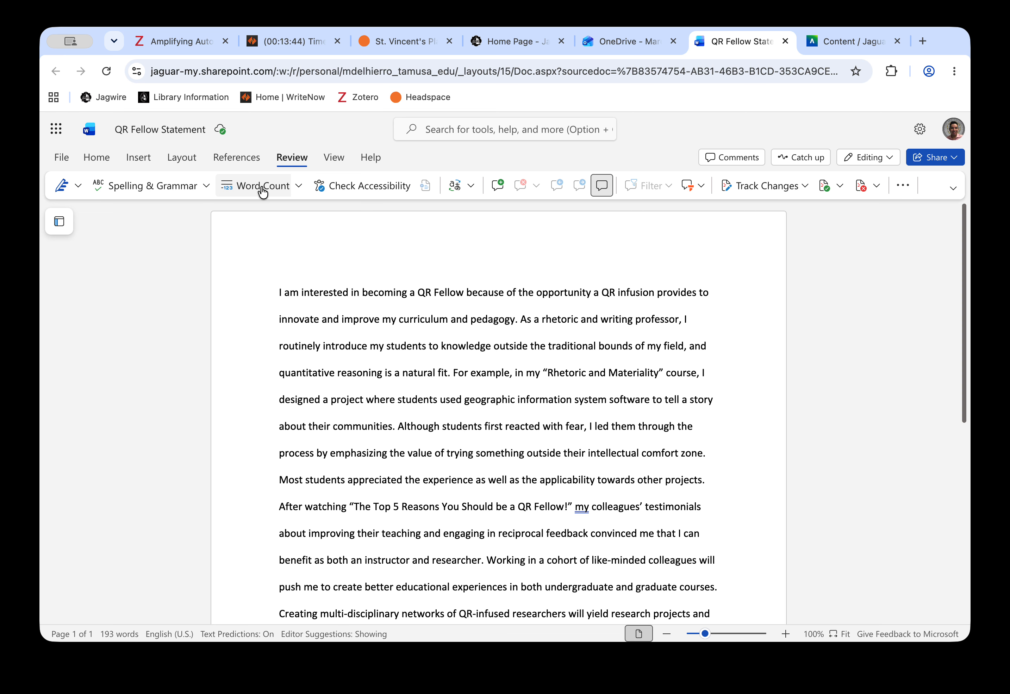
Check the document's word count statistics, then run the accessibility check and close its results.
{"action": "left_click", "coordinate": [263, 187]}
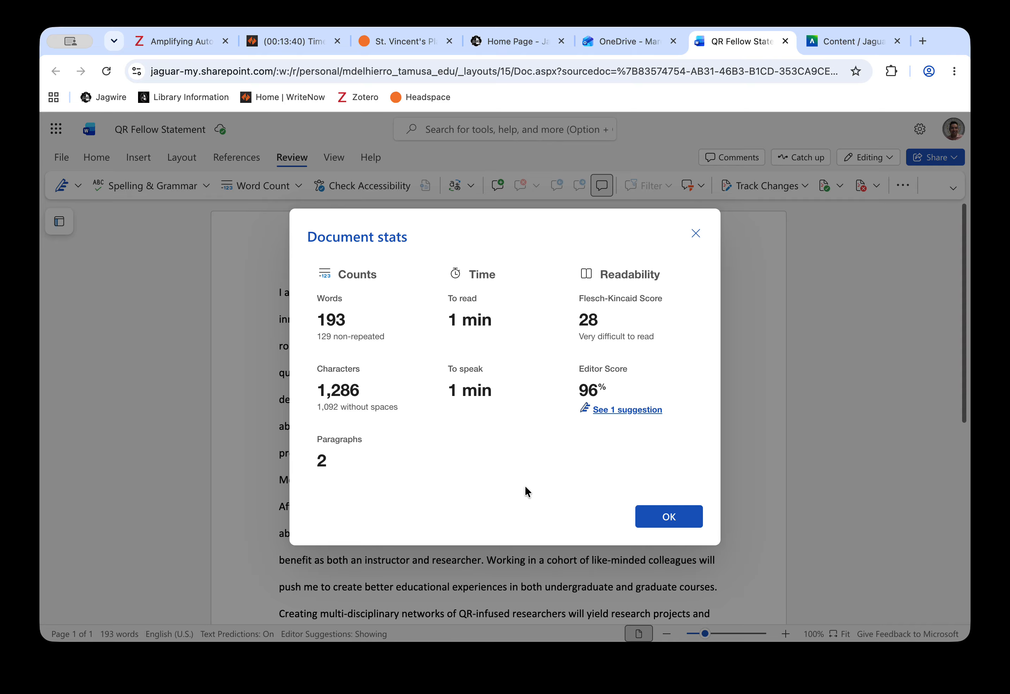
{"action": "left_click", "coordinate": [654, 520]}
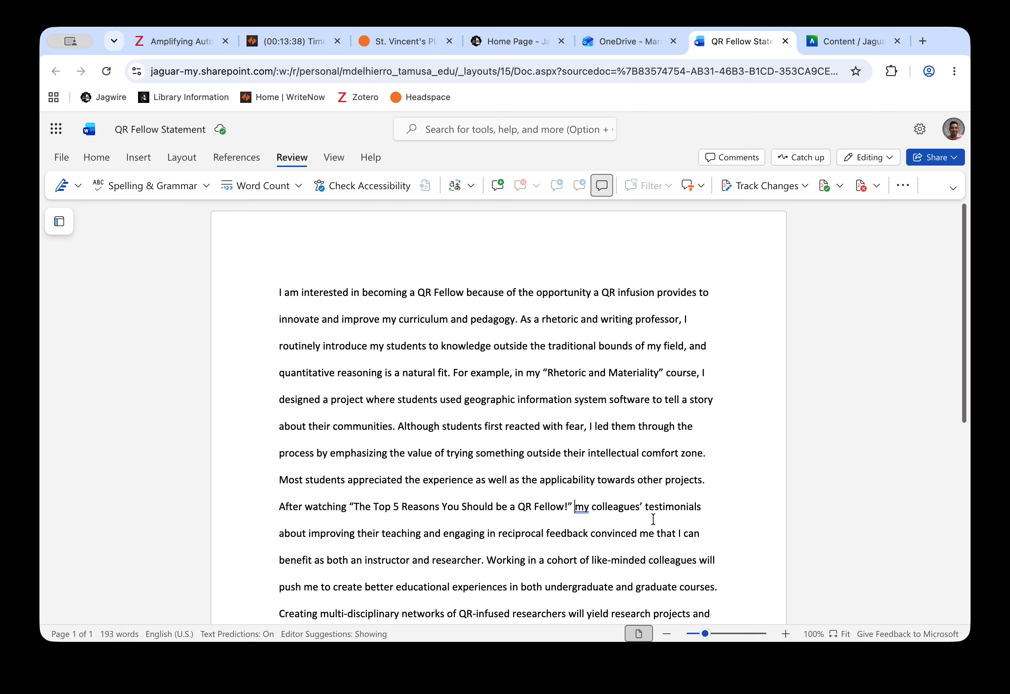
{"action": "left_click", "coordinate": [360, 189]}
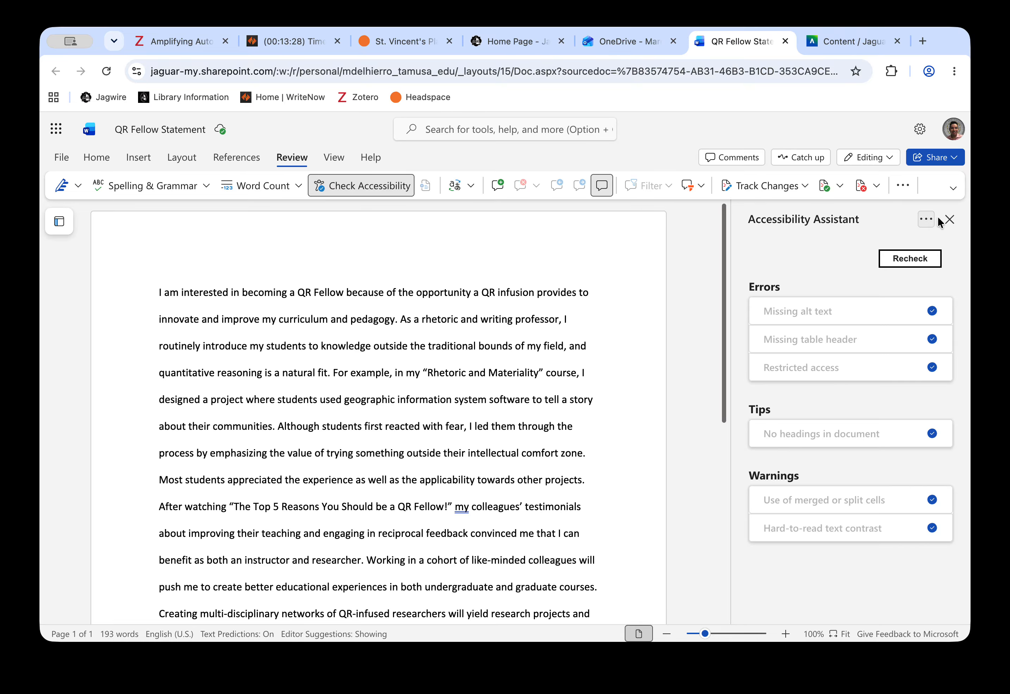
{"action": "left_click", "coordinate": [950, 220]}
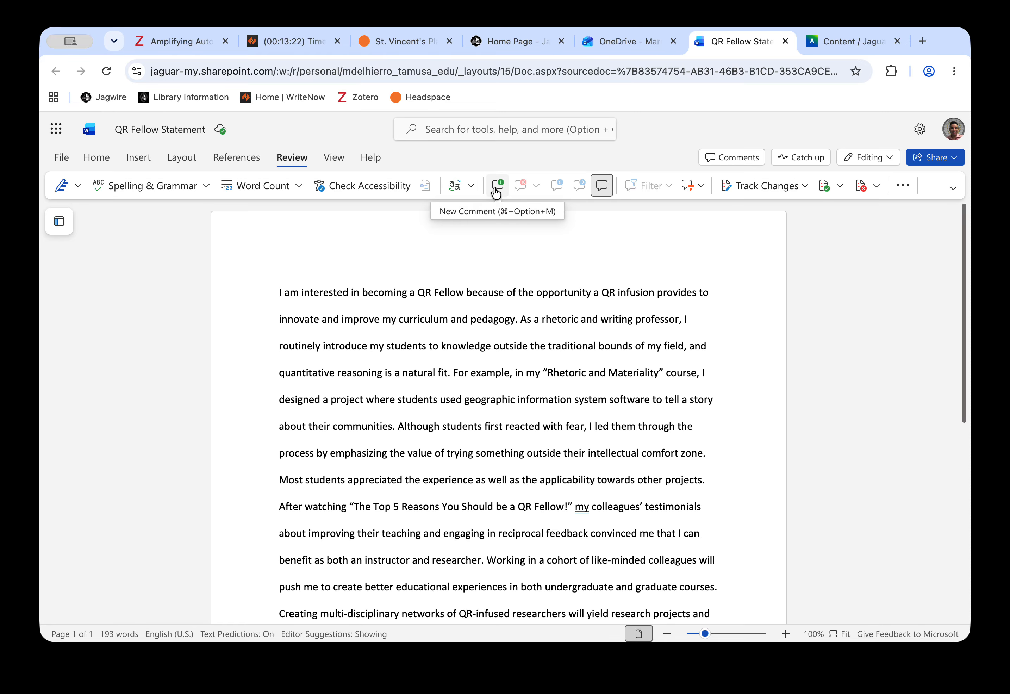
Add the comment "Add more details." to the word "provides" in the first sentence.
{"action": "double_click", "coordinate": [682, 295]}
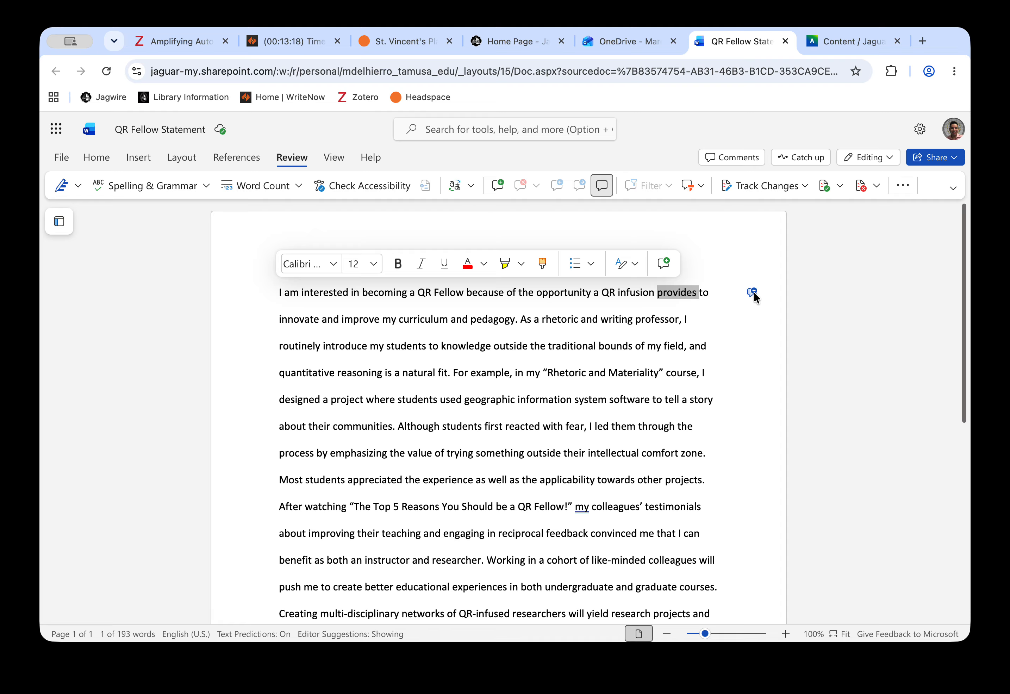
{"action": "left_click", "coordinate": [498, 186]}
{"action": "type", "text": "A"}
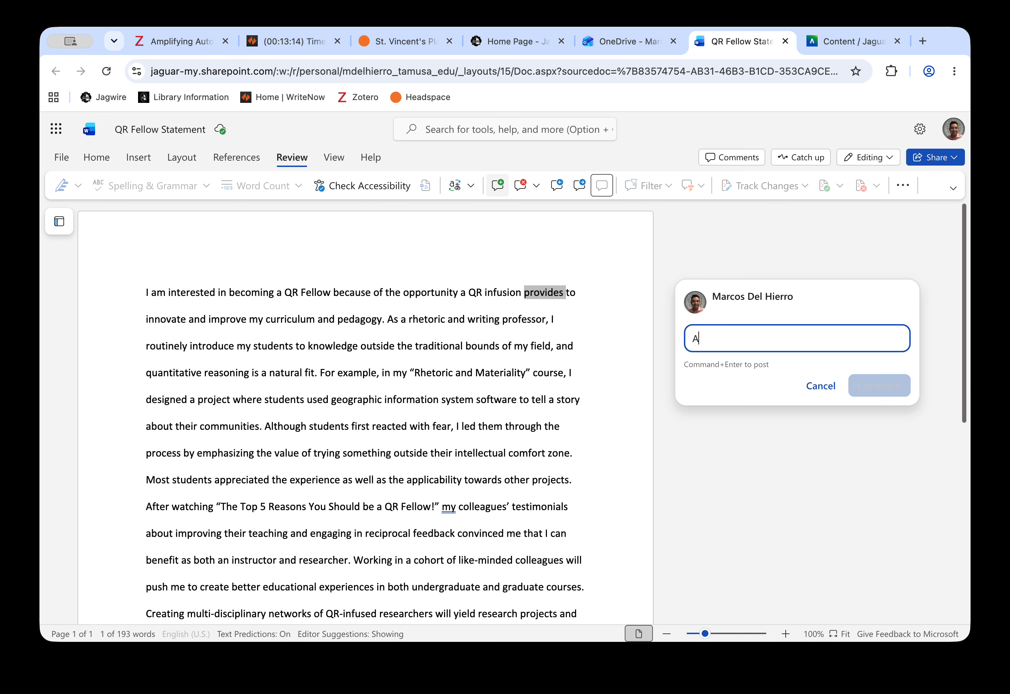
{"action": "type", "text": "dd more details."}
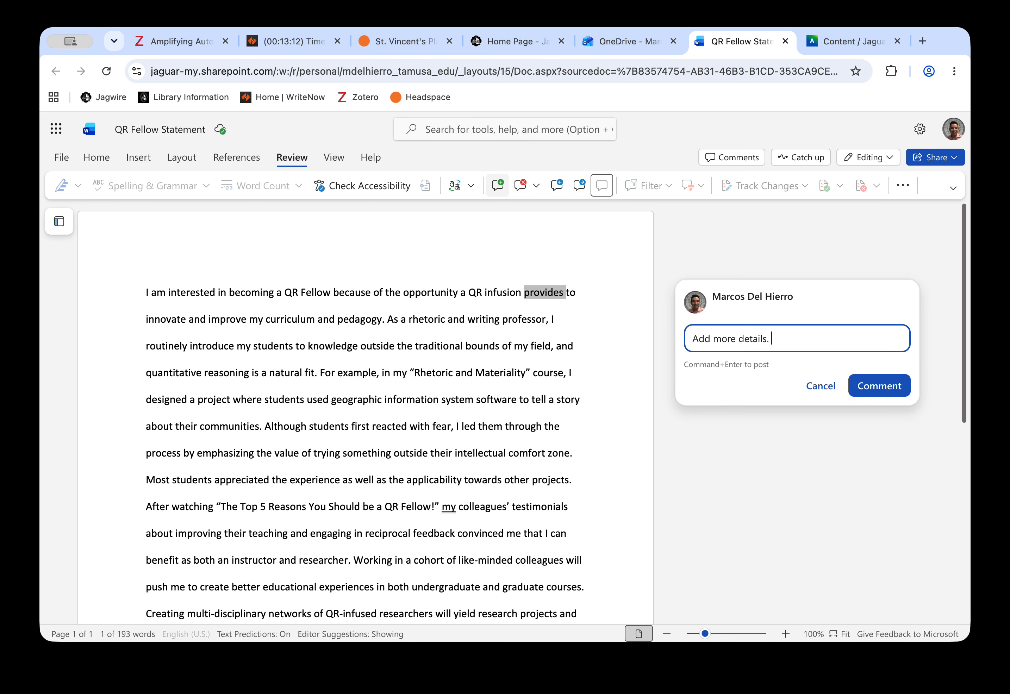
{"action": "left_click", "coordinate": [873, 388]}
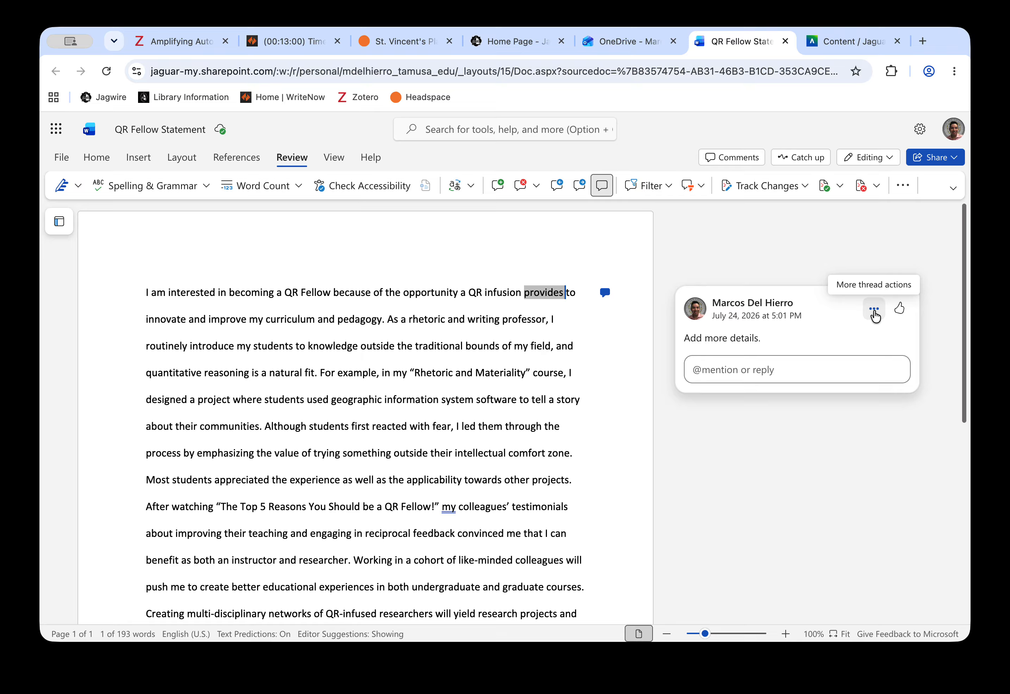
Delete the comment thread attached to "provides" and deselect the word.
{"action": "left_click", "coordinate": [875, 311]}
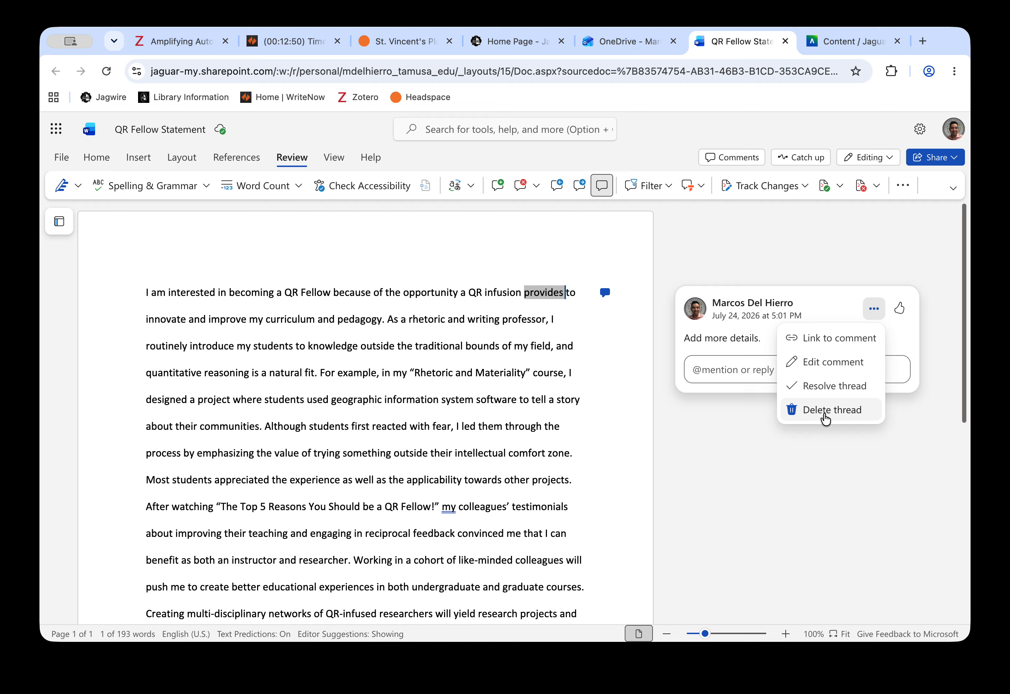
{"action": "left_click", "coordinate": [827, 418]}
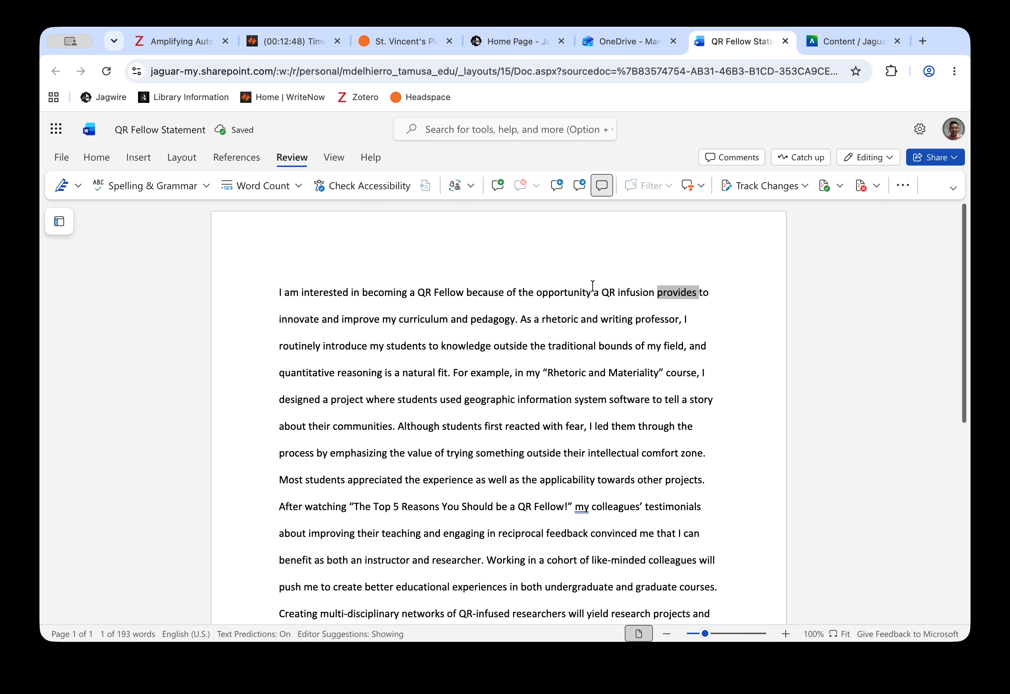
{"action": "left_click", "coordinate": [637, 291]}
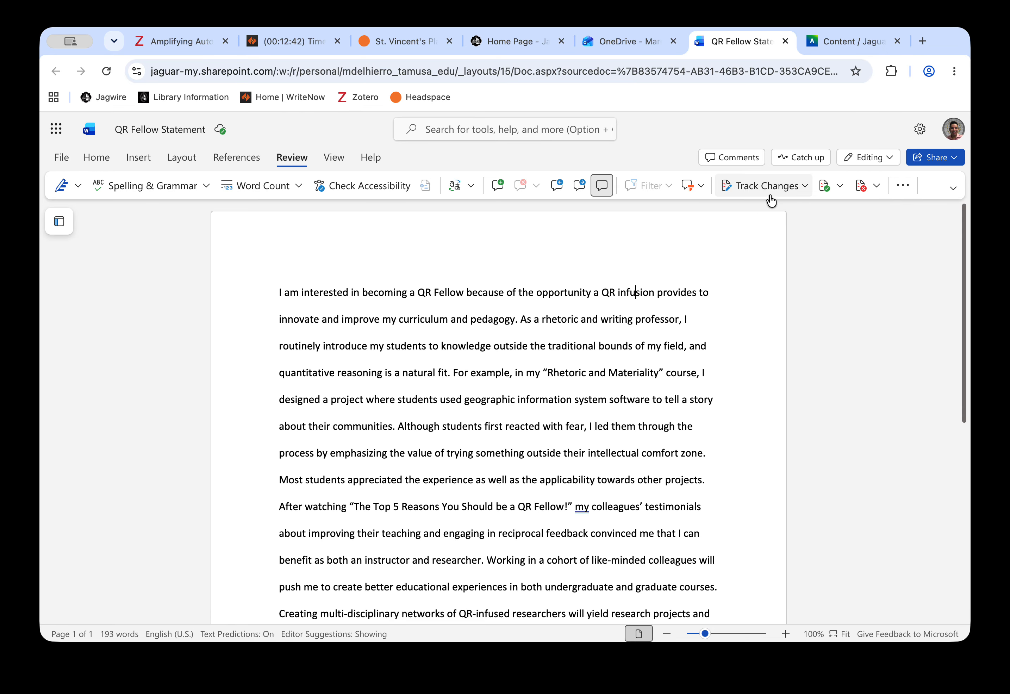
Turn on Track Changes for everyone and cut "I am interested in becoming a QR Fellow because of" so the first sentence begins with "The opportunity".
{"action": "left_click", "coordinate": [799, 189]}
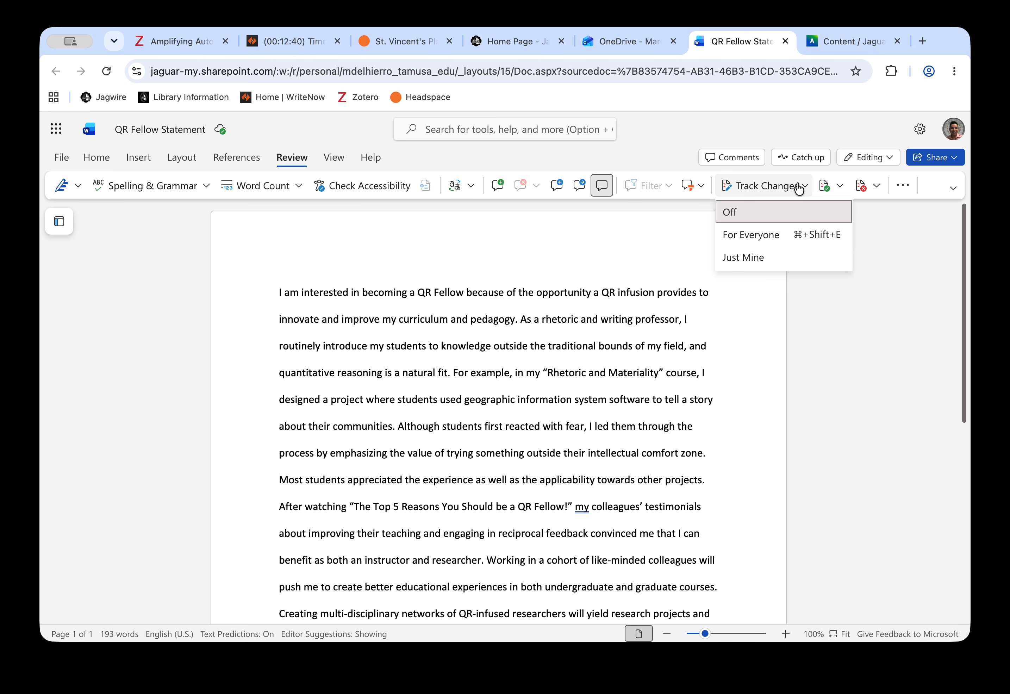
{"action": "left_click", "coordinate": [751, 236]}
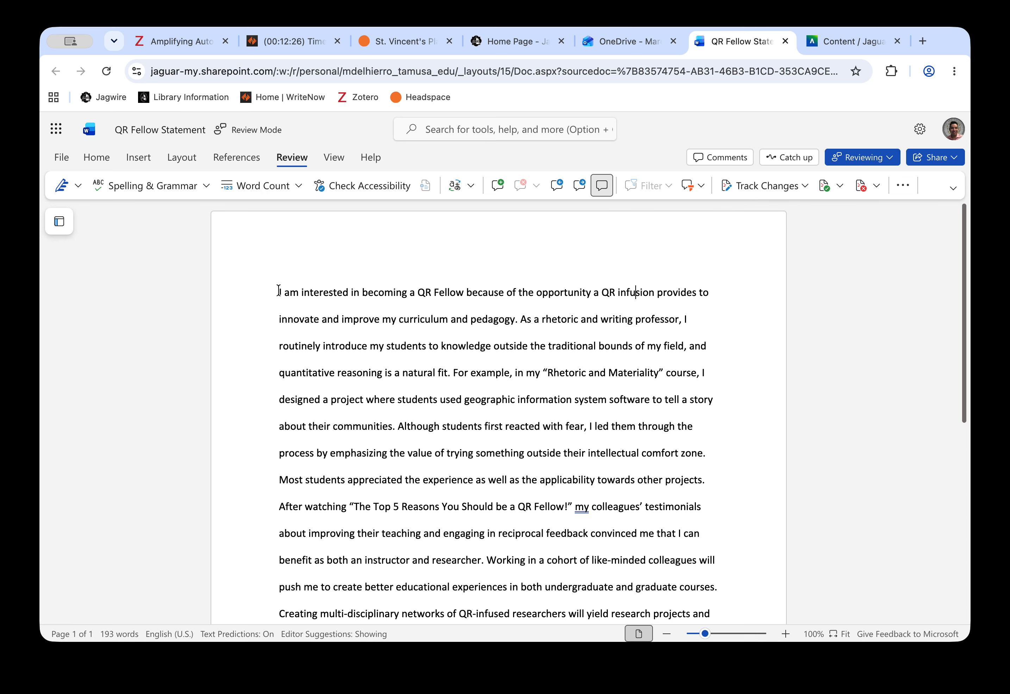
{"action": "left_click_drag", "start_coordinate": [279, 291], "coordinate": [503, 289]}
{"action": "key", "text": "BackSpace"}
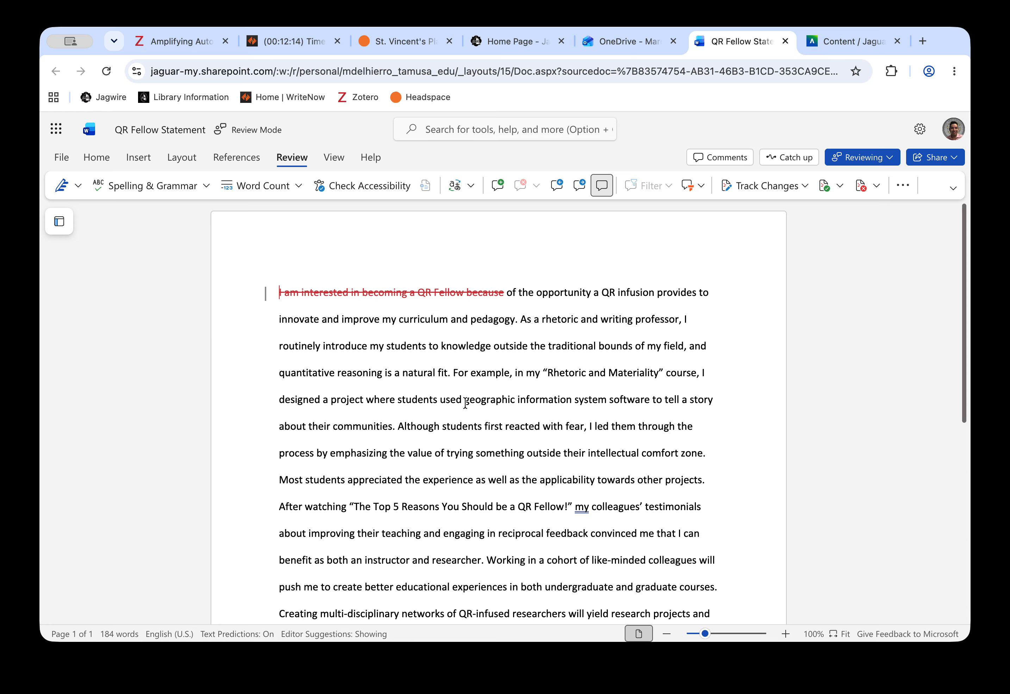
{"action": "double_click", "coordinate": [512, 292]}
{"action": "key", "text": "BackSpace"}
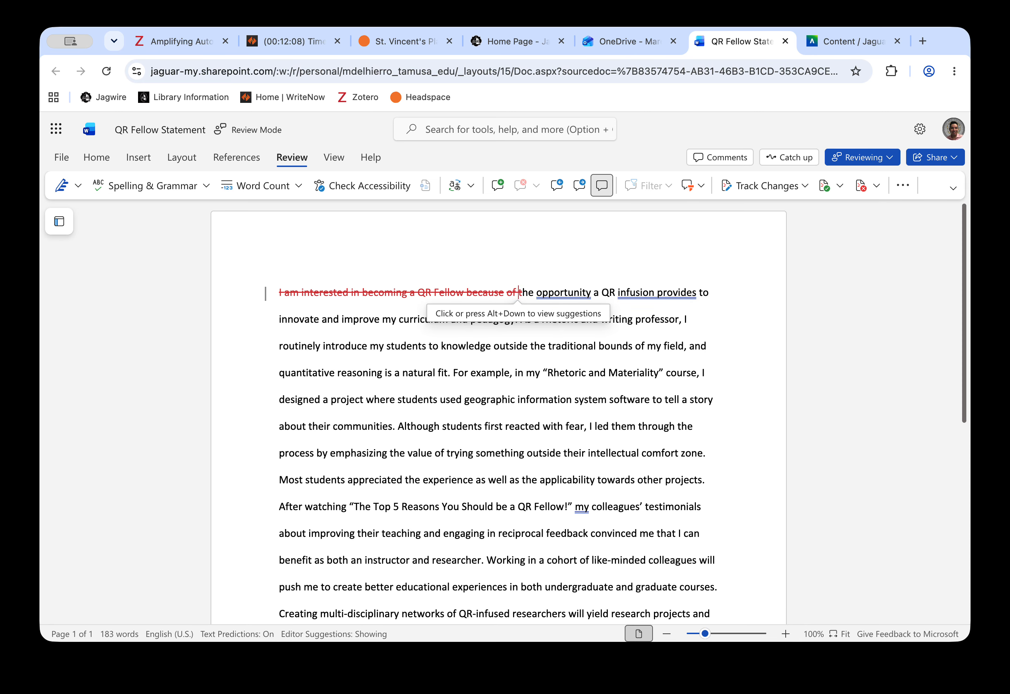
{"action": "type", "text": "T"}
{"action": "key", "text": "Delete"}
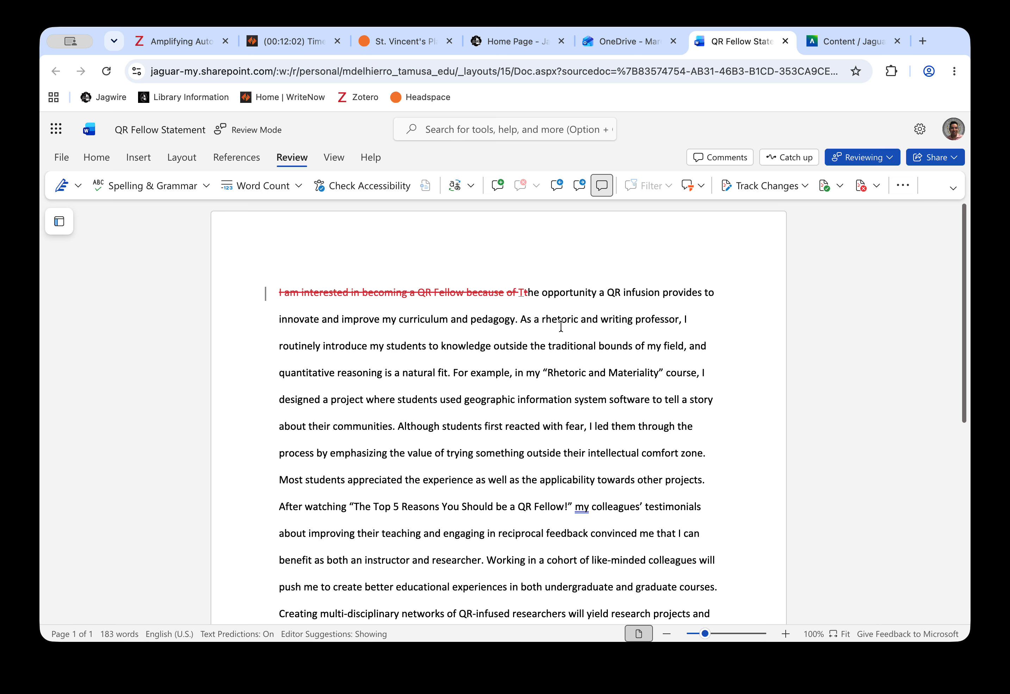
Delete "a rhetoric and writing" before "professor" in the second sentence as a tracked change.
{"action": "left_click", "coordinate": [535, 322]}
{"action": "left_click_drag", "start_coordinate": [536, 322], "coordinate": [631, 320]}
{"action": "key", "text": "BackSpace"}
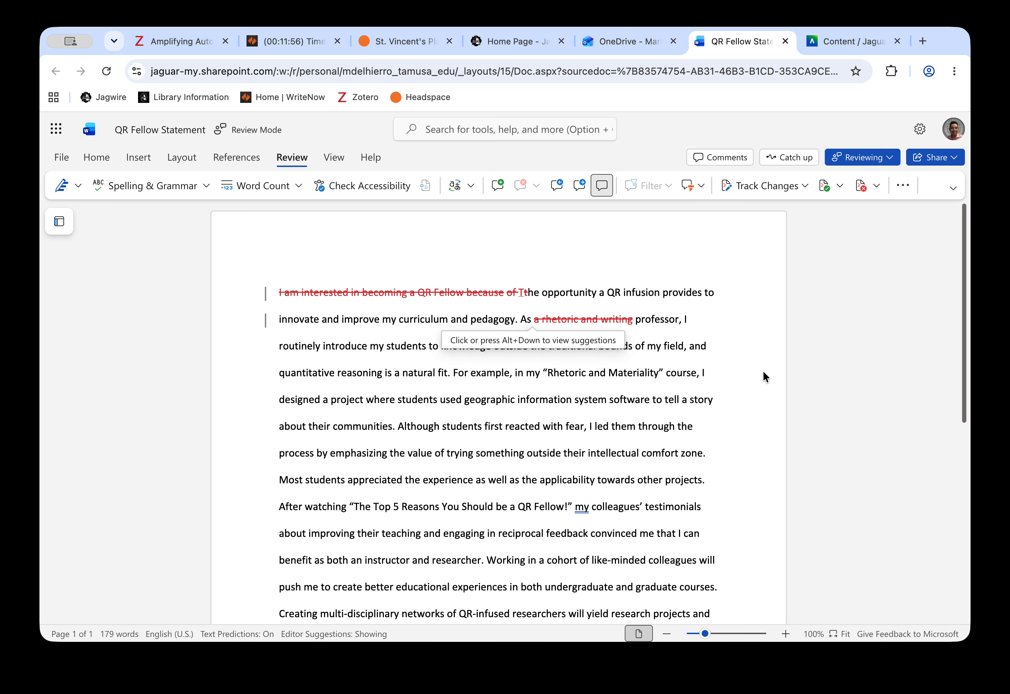
Comment "Add more details." on the word "provides" in the first sentence and resolve that comment thread.
{"action": "double_click", "coordinate": [682, 294]}
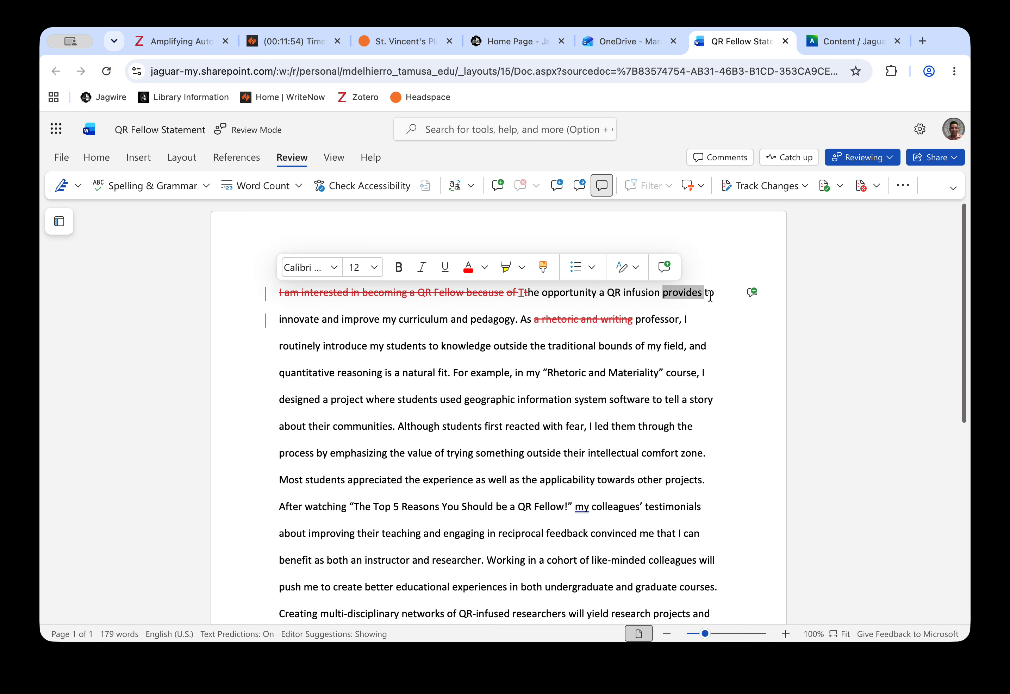
{"action": "left_click", "coordinate": [752, 292]}
{"action": "type", "text": "A"}
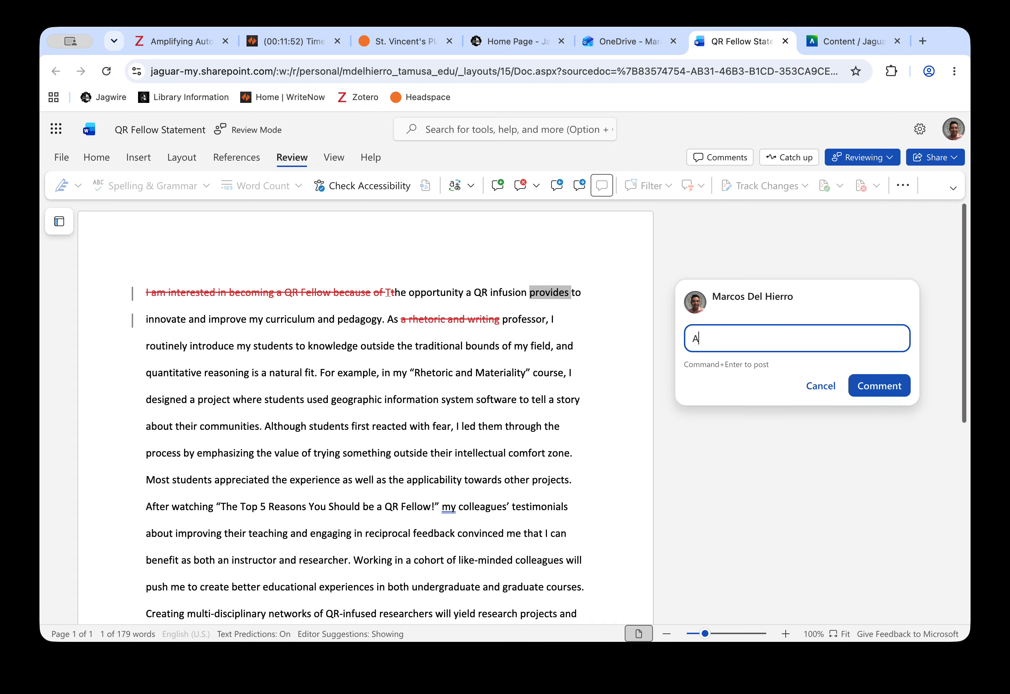
{"action": "type", "text": "dd more details."}
{"action": "left_click", "coordinate": [889, 386]}
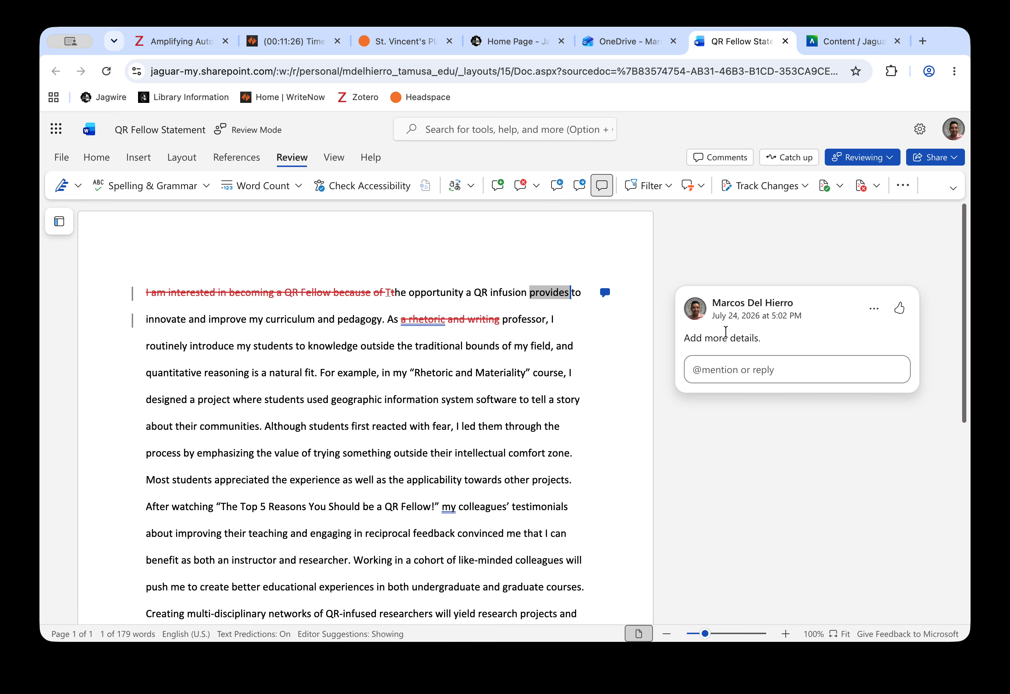
{"action": "left_click", "coordinate": [875, 308]}
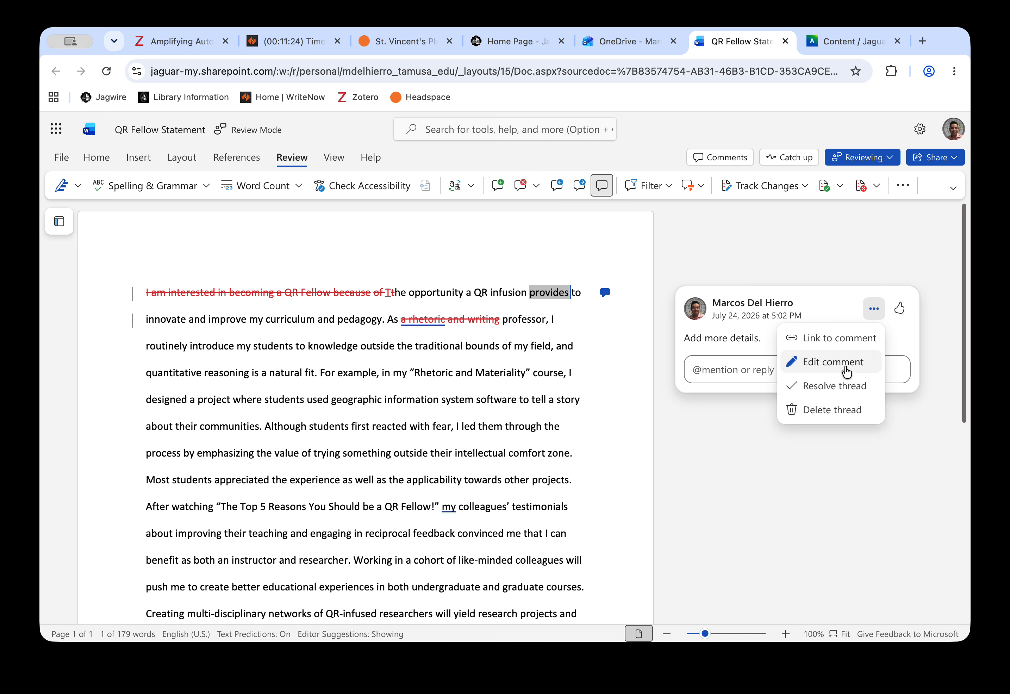
{"action": "left_click", "coordinate": [829, 387]}
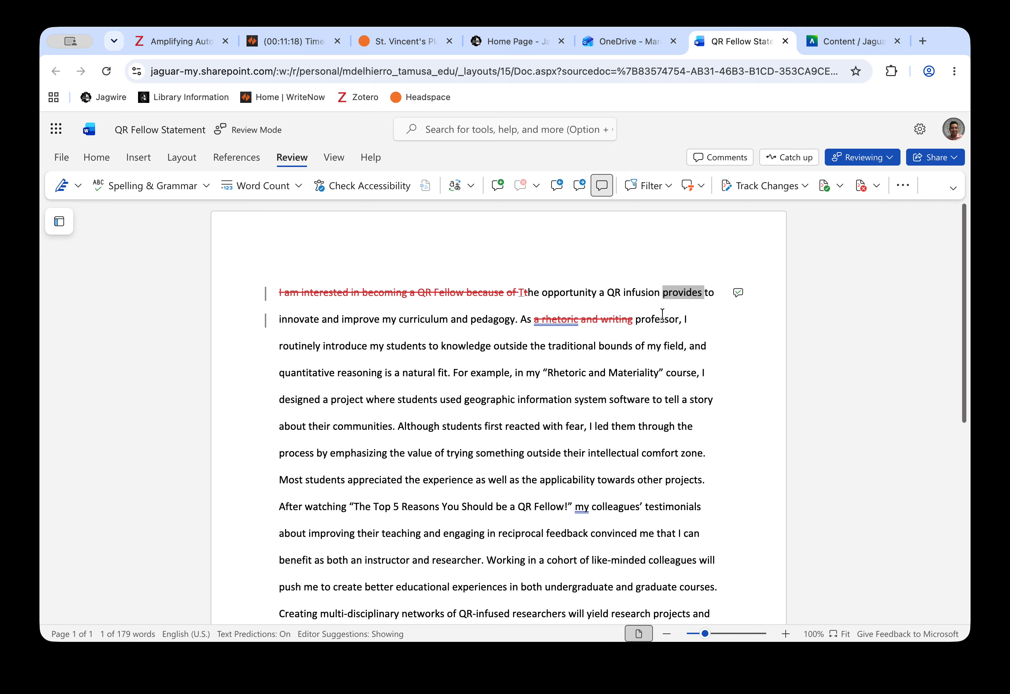
Turn off Track Changes, then delete and retype the word "bounds" after "traditional" in the second sentence.
{"action": "left_click", "coordinate": [805, 188]}
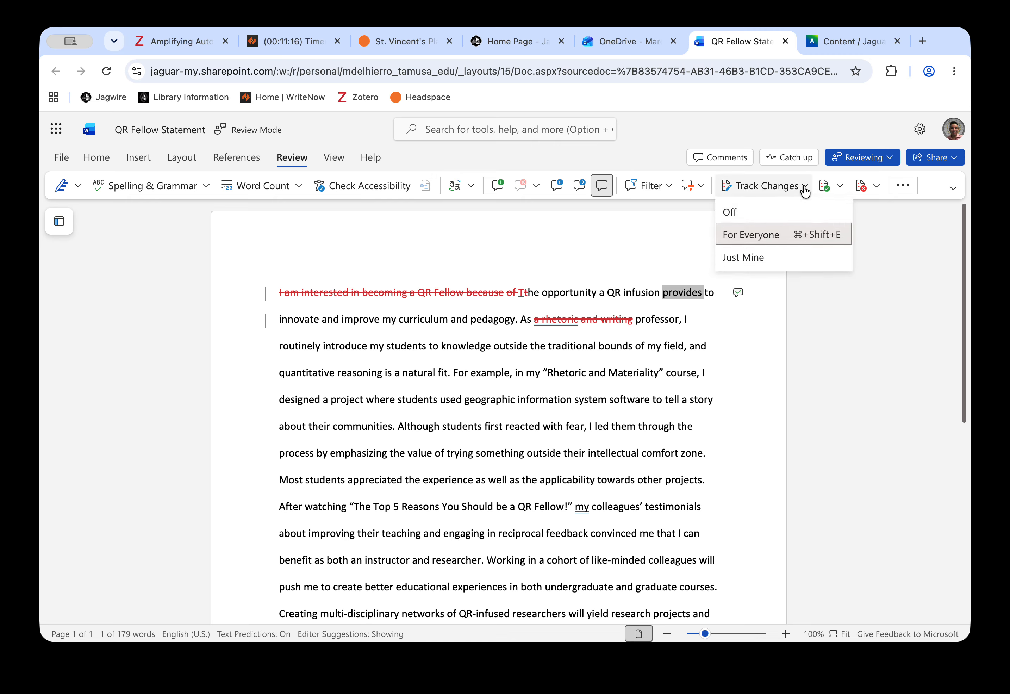
{"action": "left_click", "coordinate": [732, 212]}
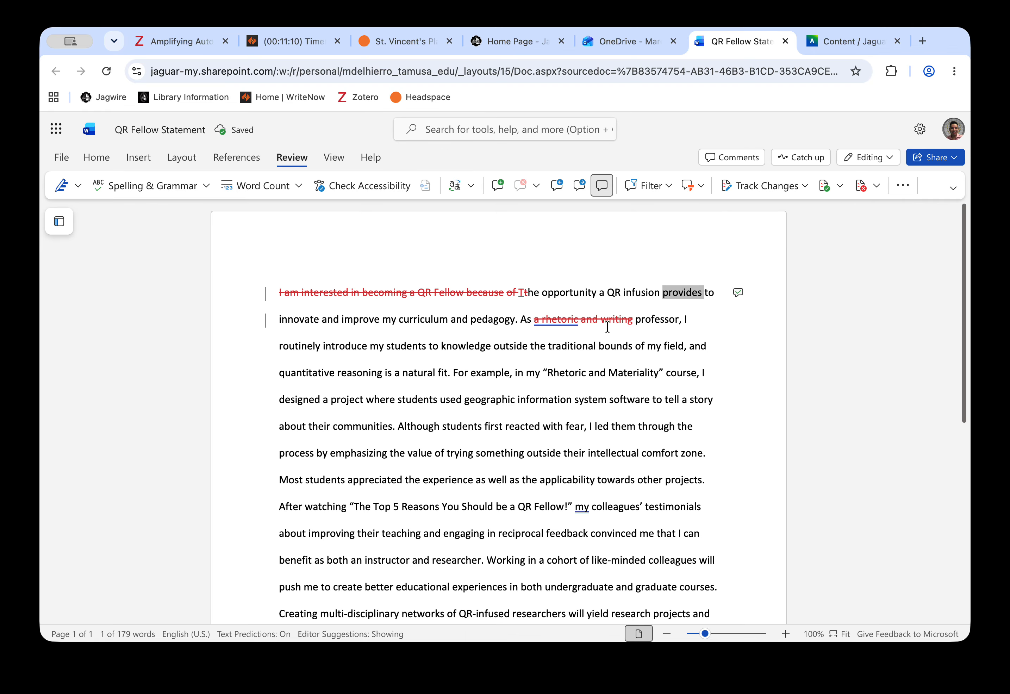
{"action": "double_click", "coordinate": [606, 346]}
{"action": "key", "text": "BackSpace"}
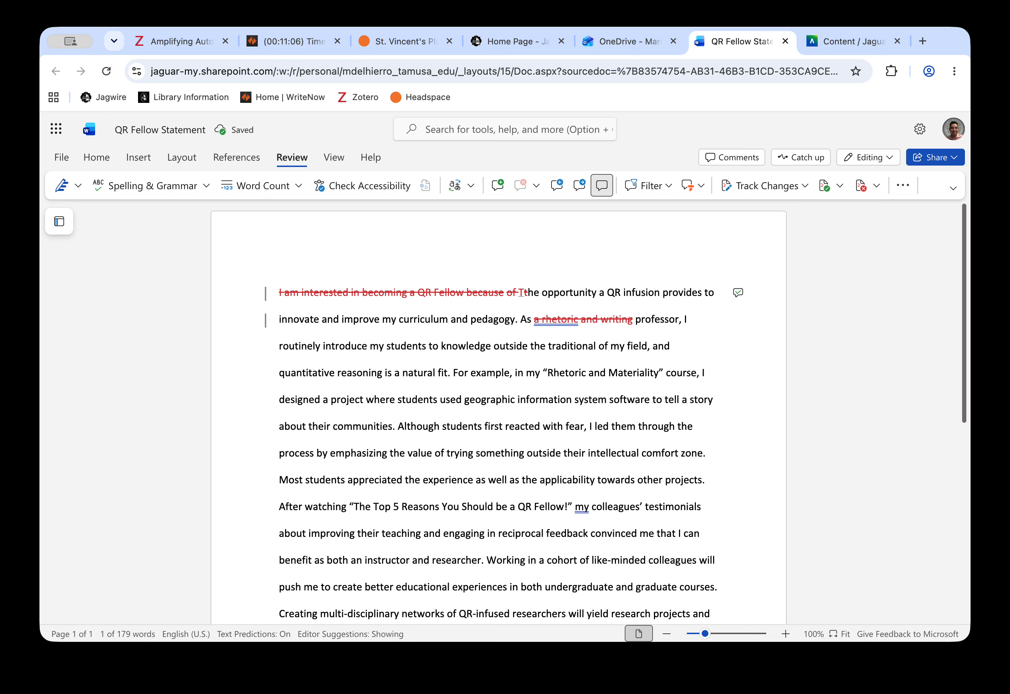
{"action": "type", "text": "bounds"}
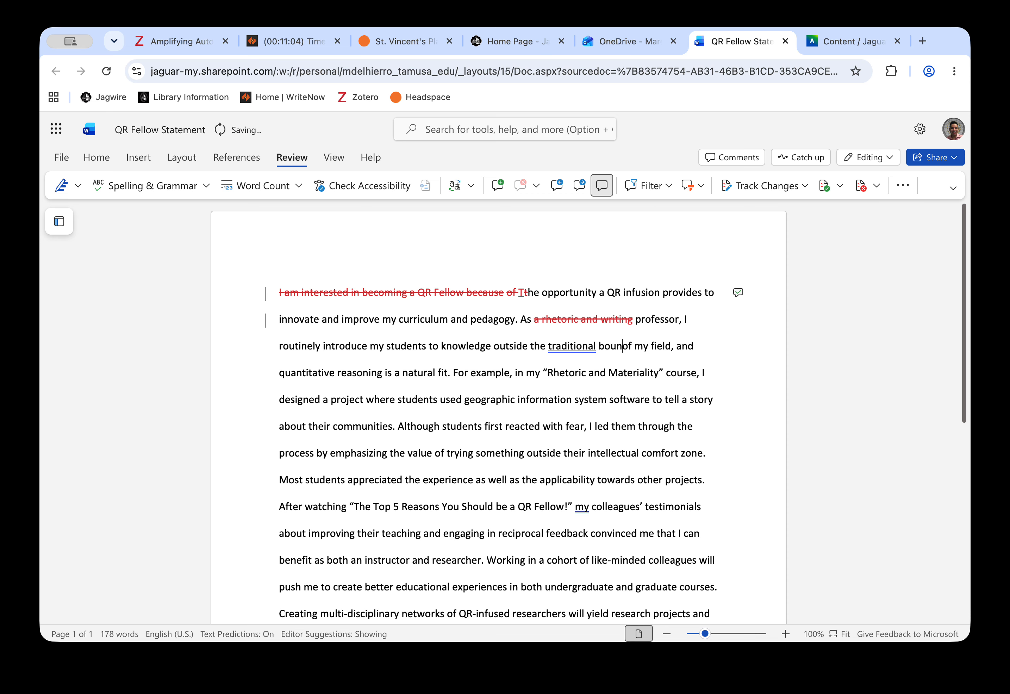